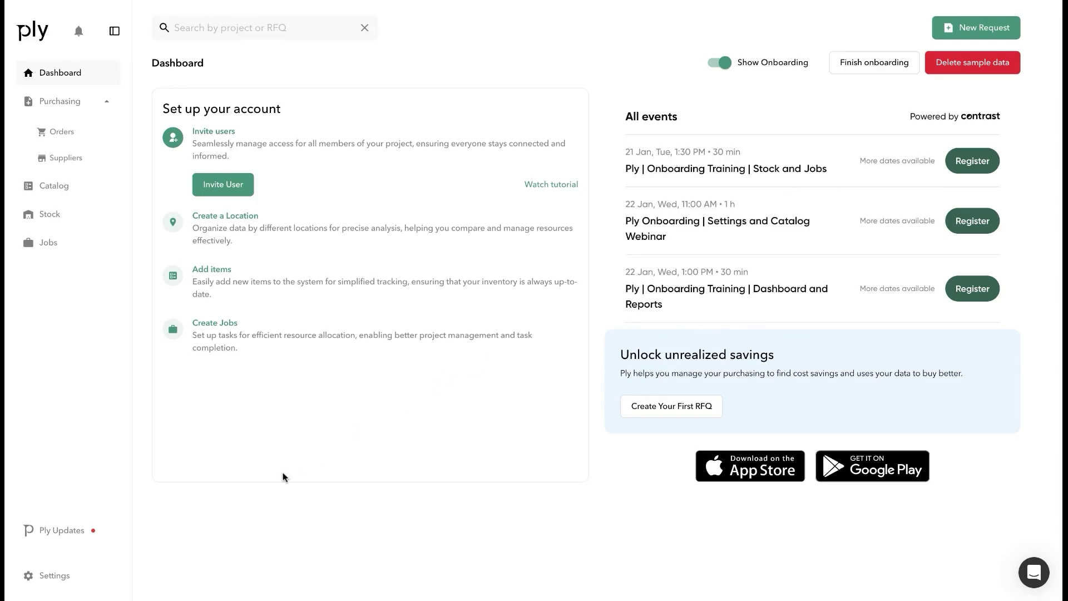
Open Ply's Settings area from the bottom of the left sidebar
left_click(49, 583)
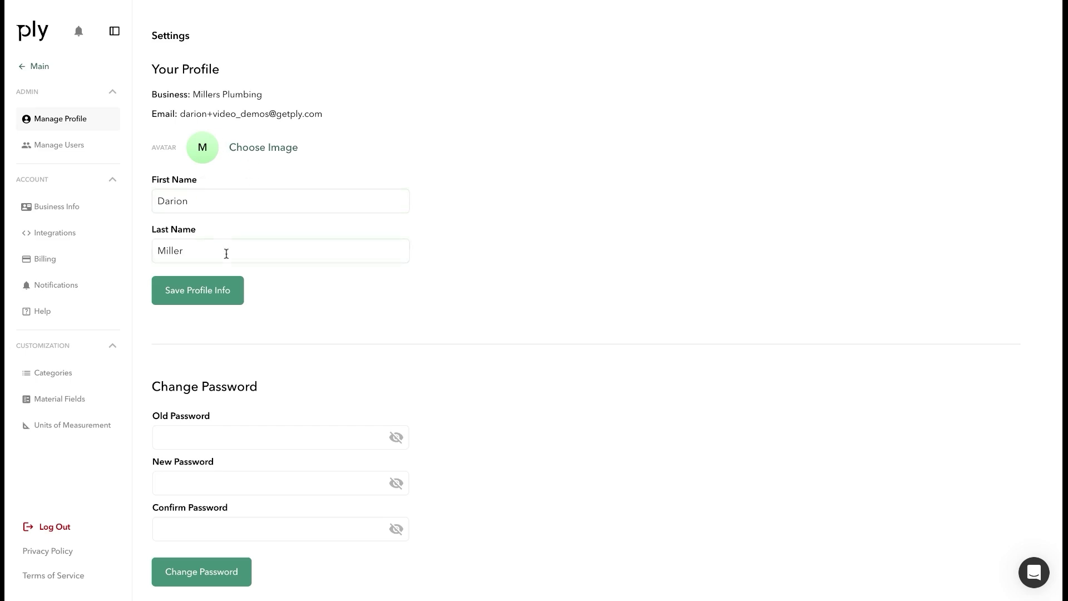
scroll(307, 355, "down", 1)
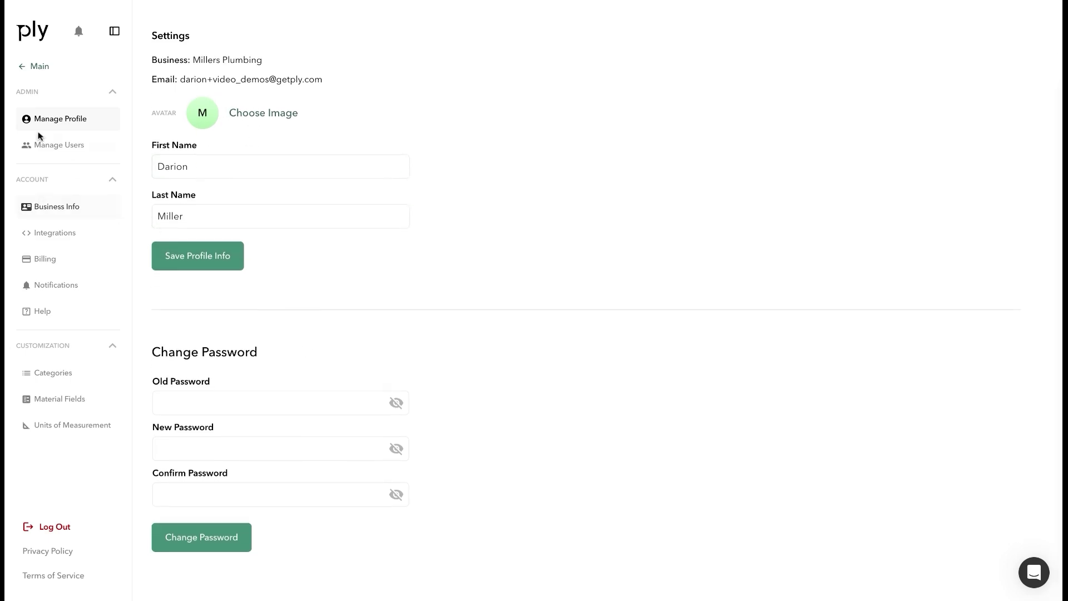
Open Manage Users to view the single owner account
left_click(77, 147)
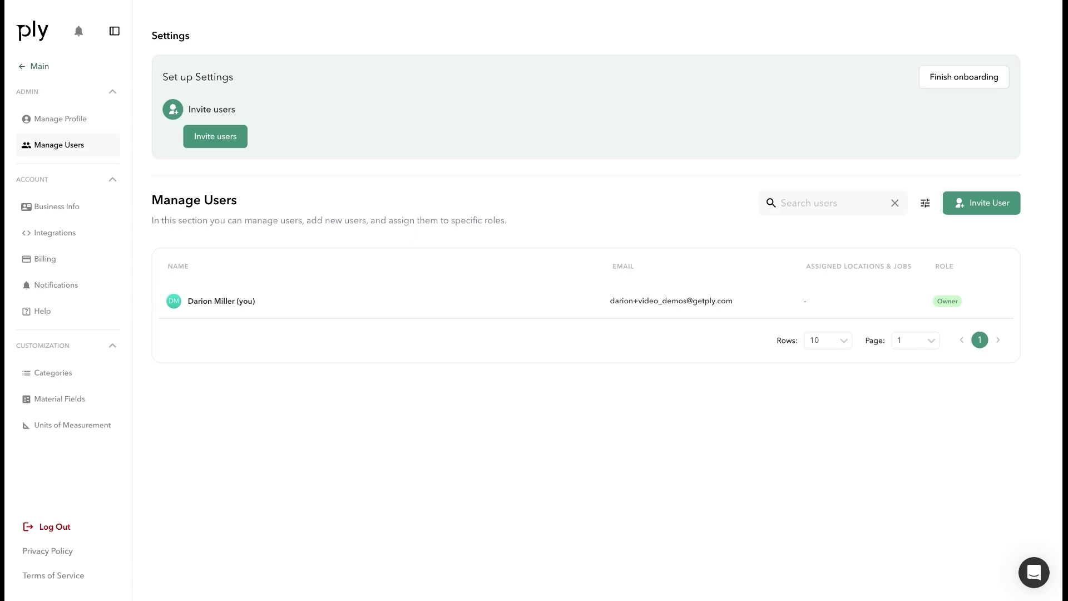
Open Invite User and review the Admin, Manager, Member and Tech permissions
left_click(1007, 213)
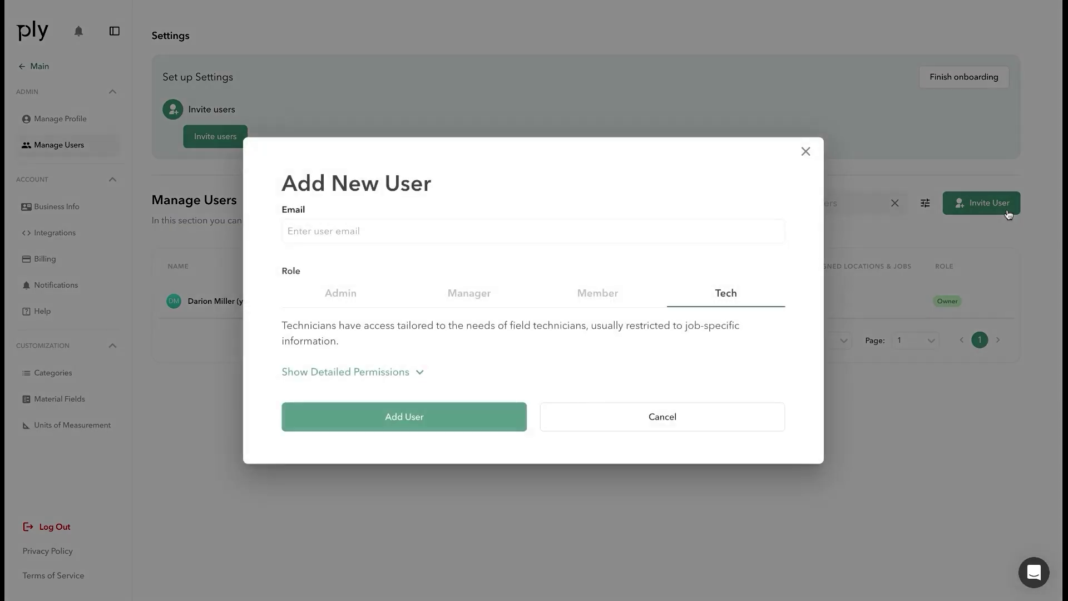
left_click(404, 376)
left_click(339, 173)
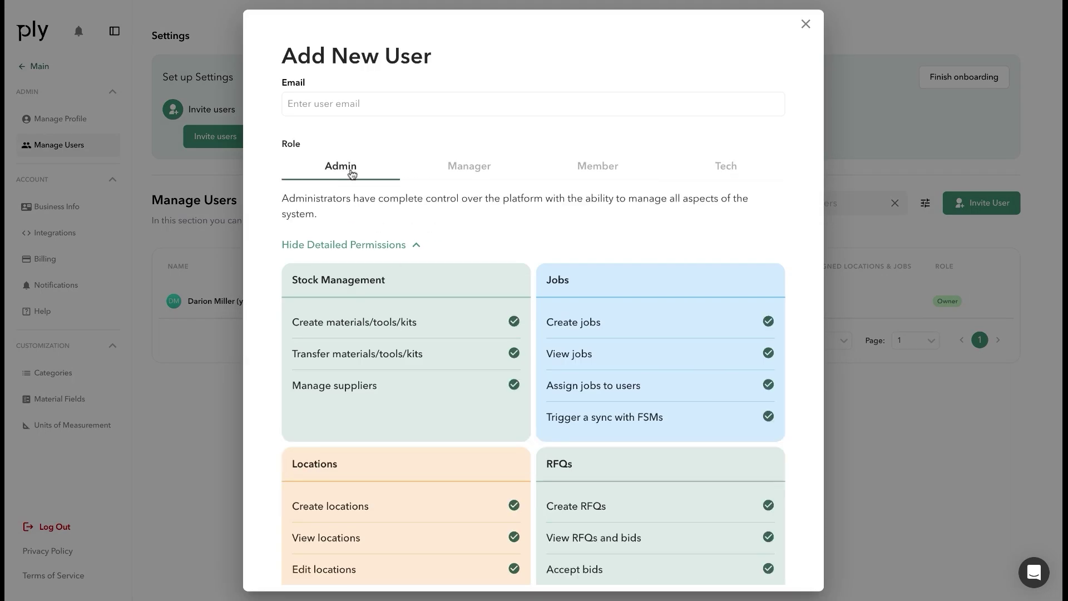
left_click(484, 172)
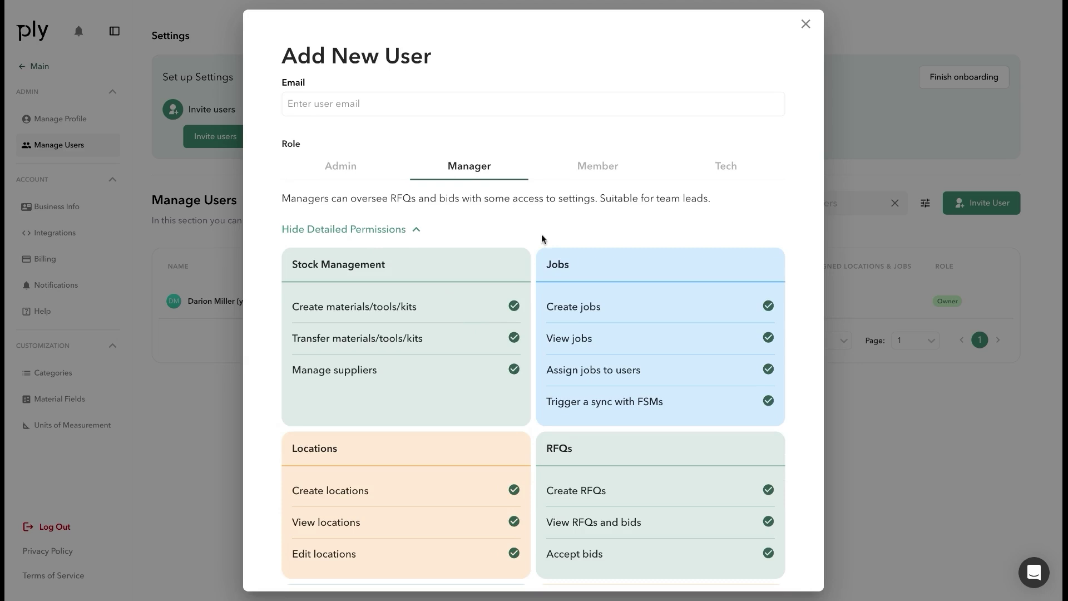
left_click(597, 177)
left_click(719, 171)
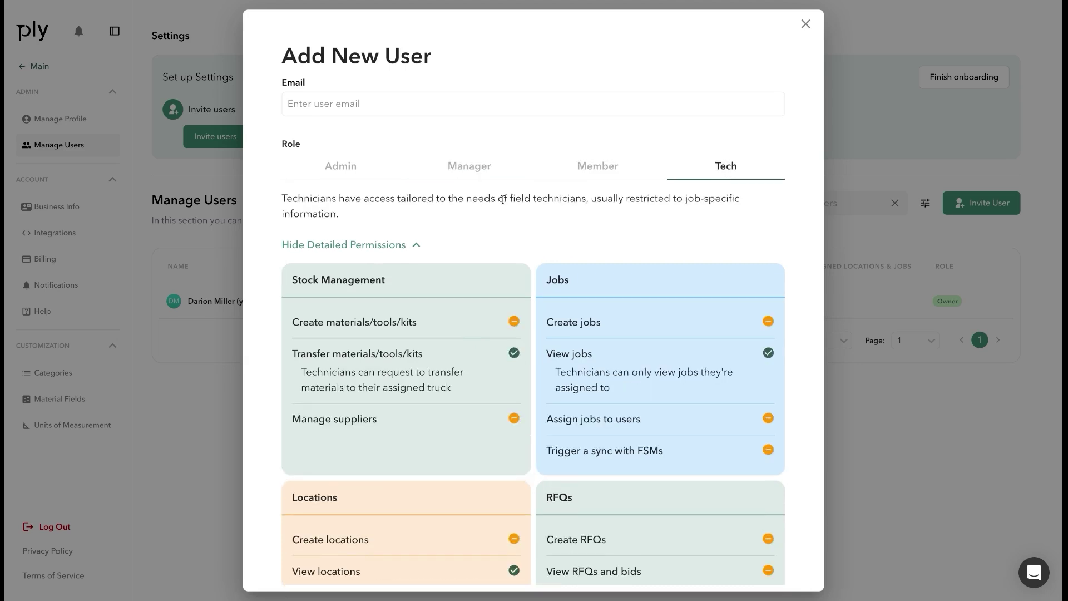
Close the Add New User form without inviting anyone
left_click(351, 107)
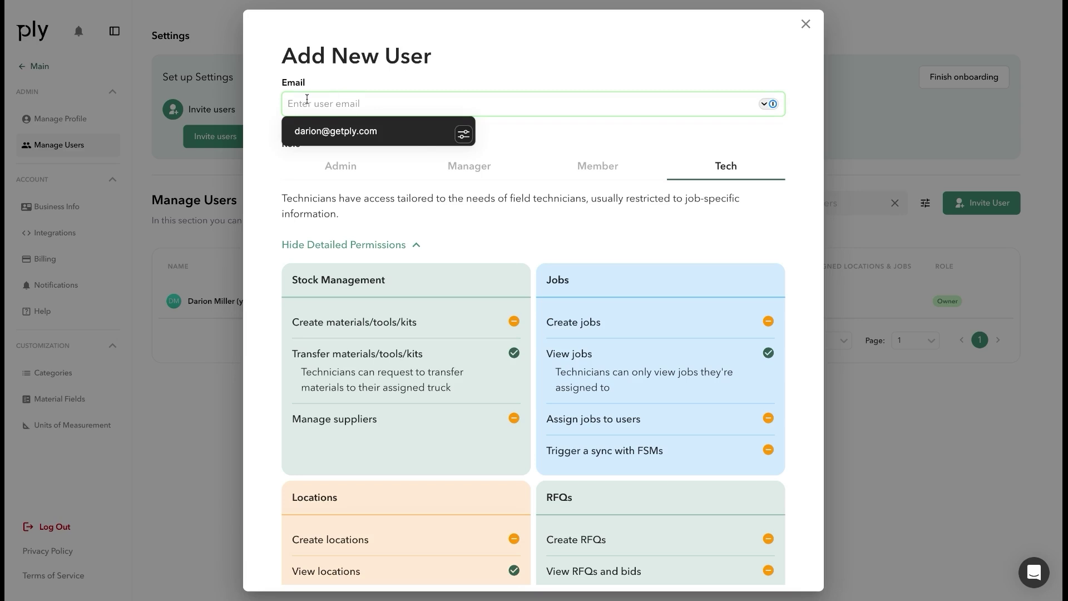
left_click(461, 74)
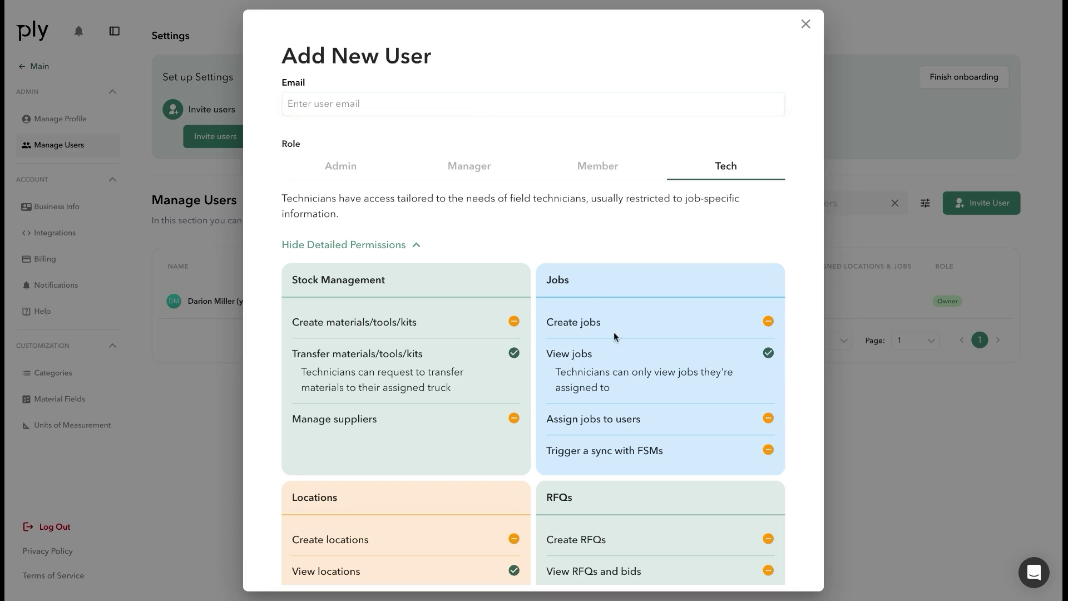
scroll(613, 331, "down", 4)
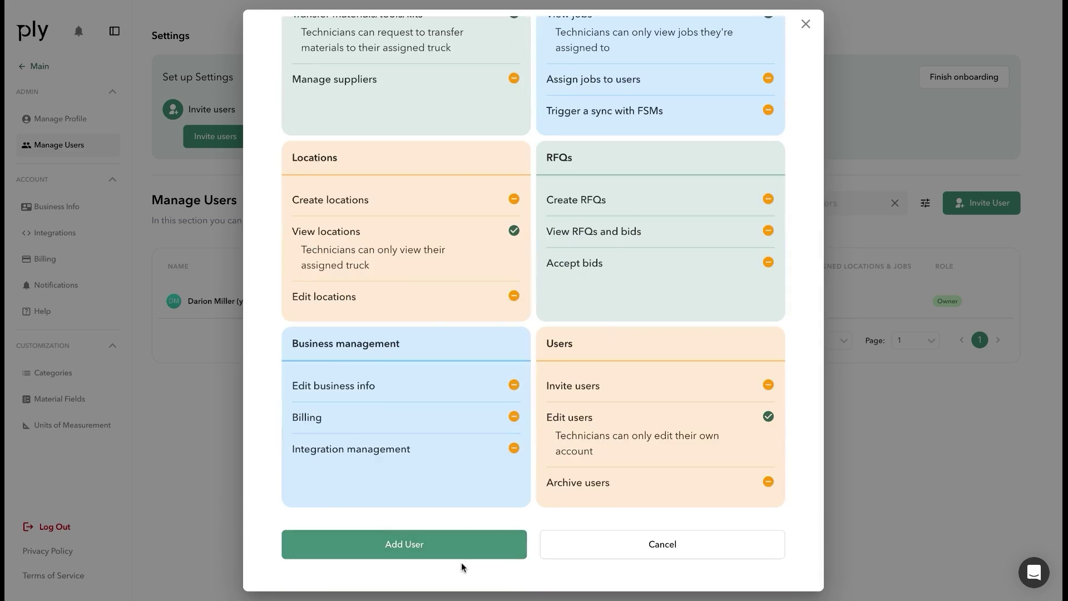
left_click(606, 552)
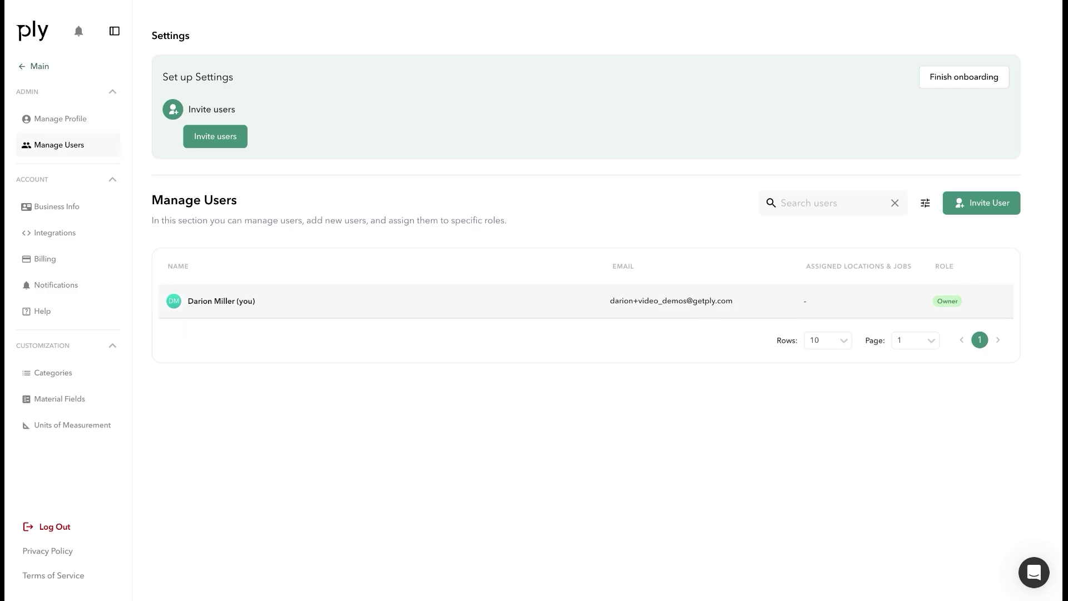
View the Business Information page, then the Integrations page
left_click(64, 214)
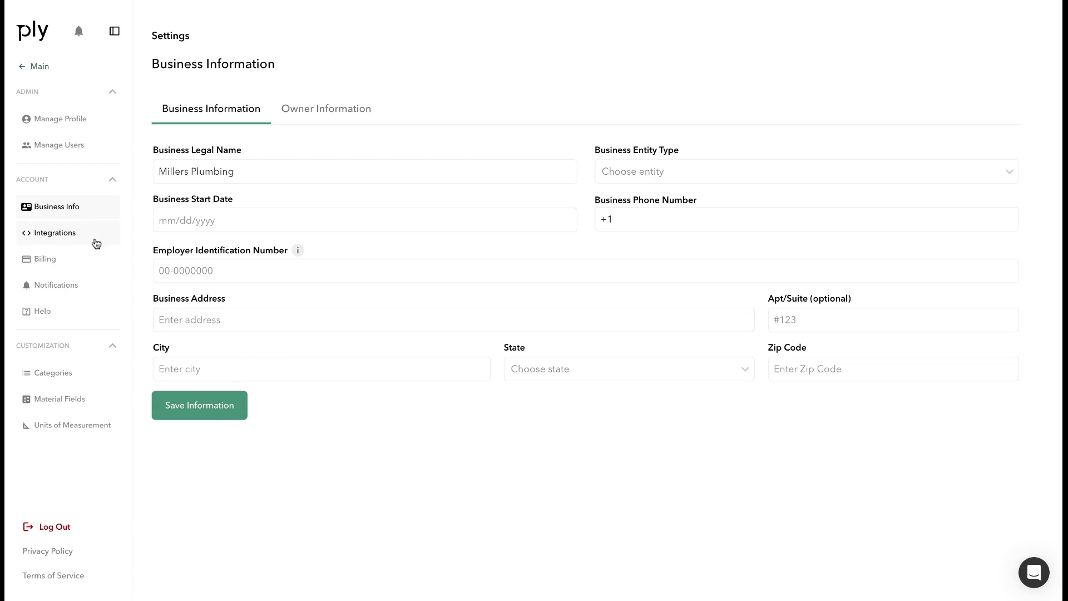
left_click(64, 237)
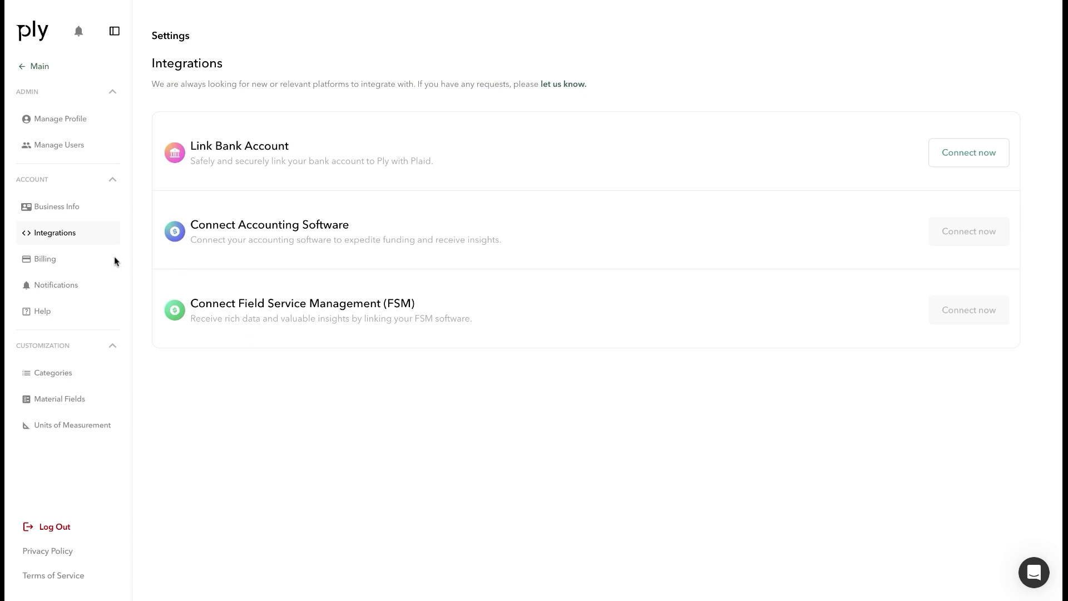
Open Billing and view the Upgrade Your Plan options, then close them
left_click(53, 265)
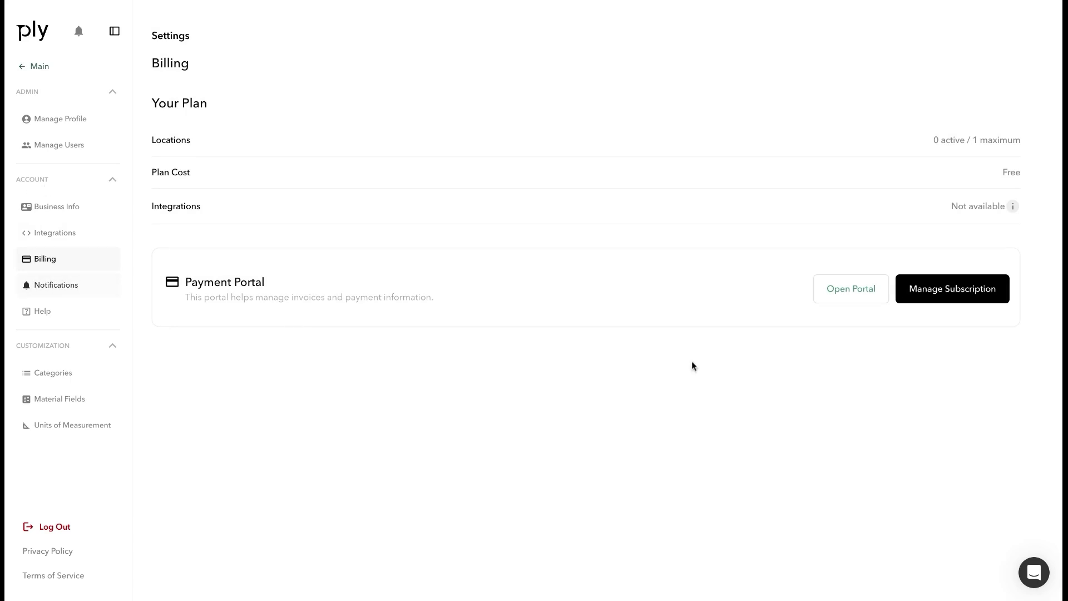
left_click(925, 299)
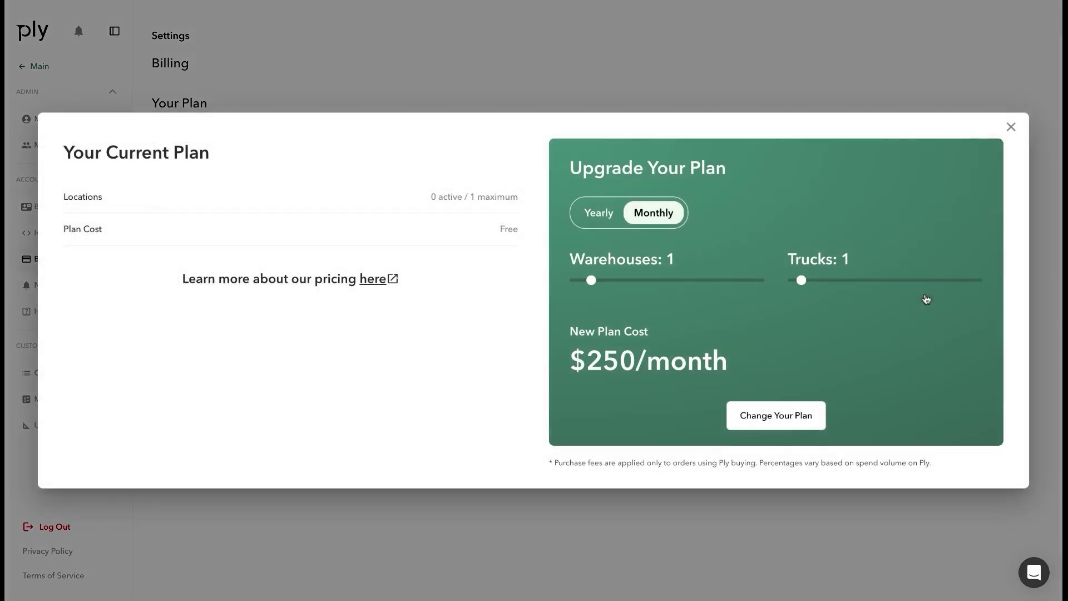
left_click(1010, 128)
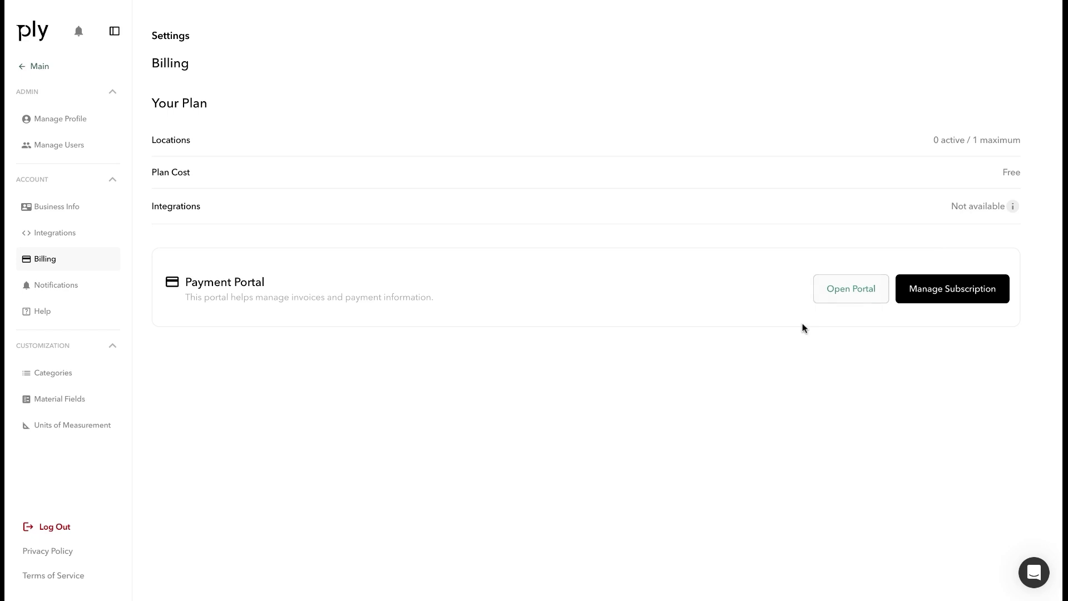
Review the notification email preferences page
left_click(76, 289)
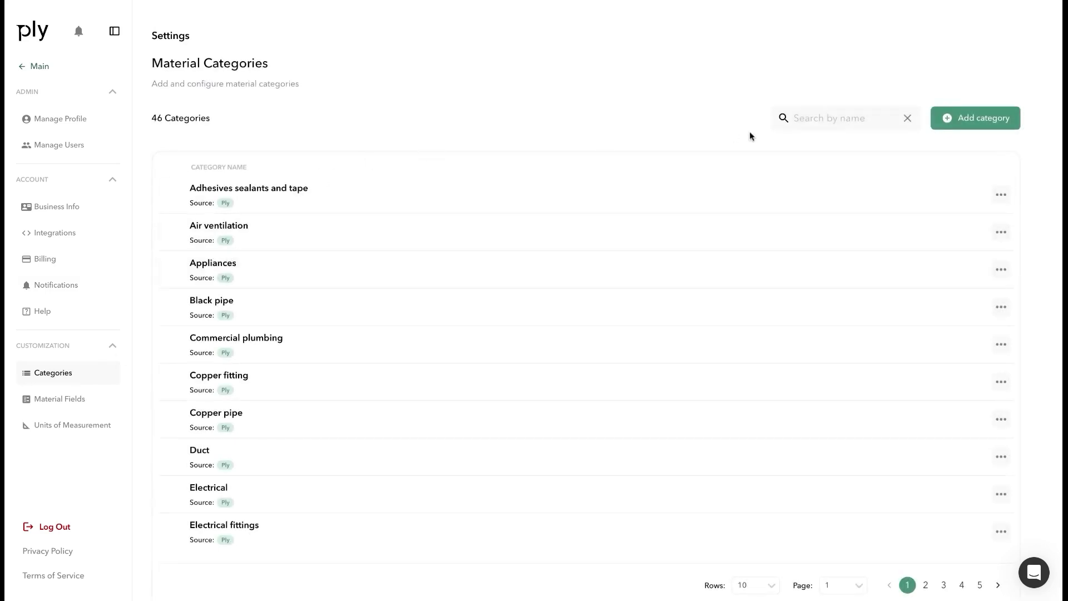
Add a new material category named 'Test Category'
left_click(970, 118)
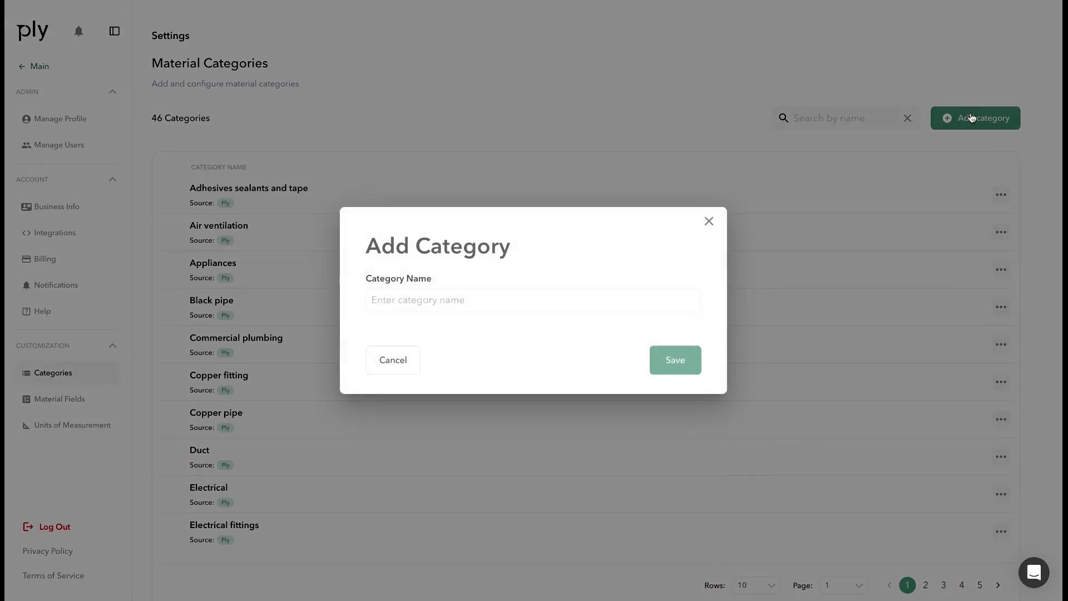
left_click(557, 294)
type("Test ")
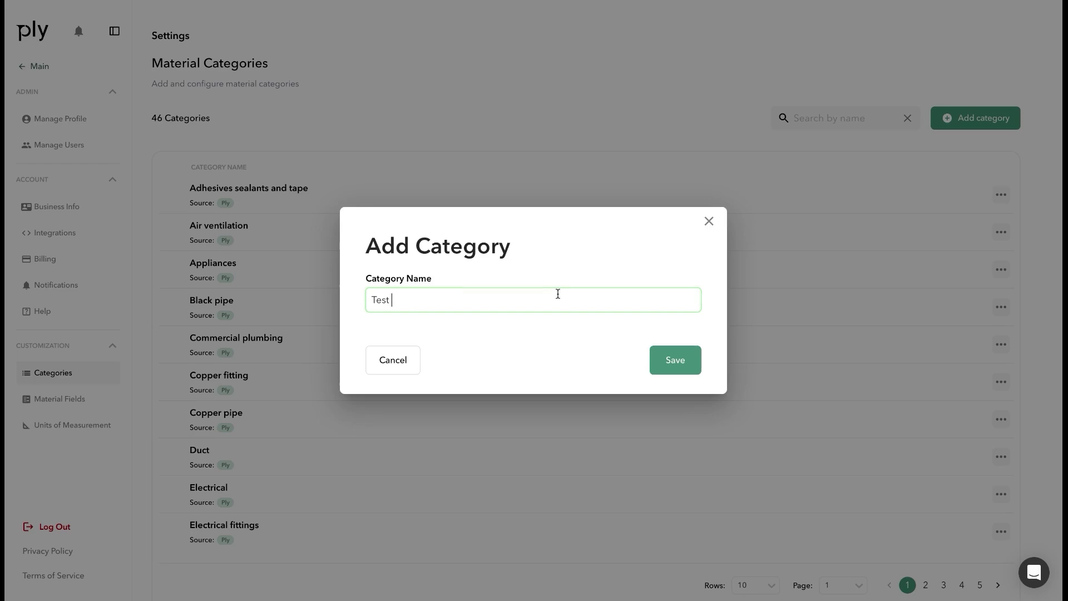
type("Category")
left_click(656, 364)
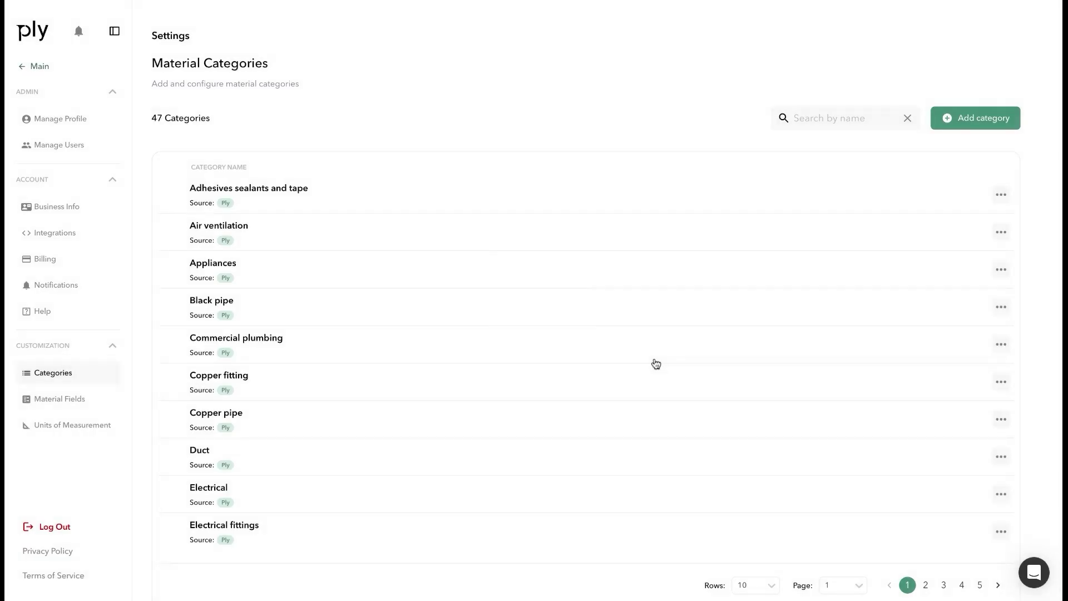
Open the first category's Add Subcategory form, dismiss it, and go to Material Fields
left_click(1001, 196)
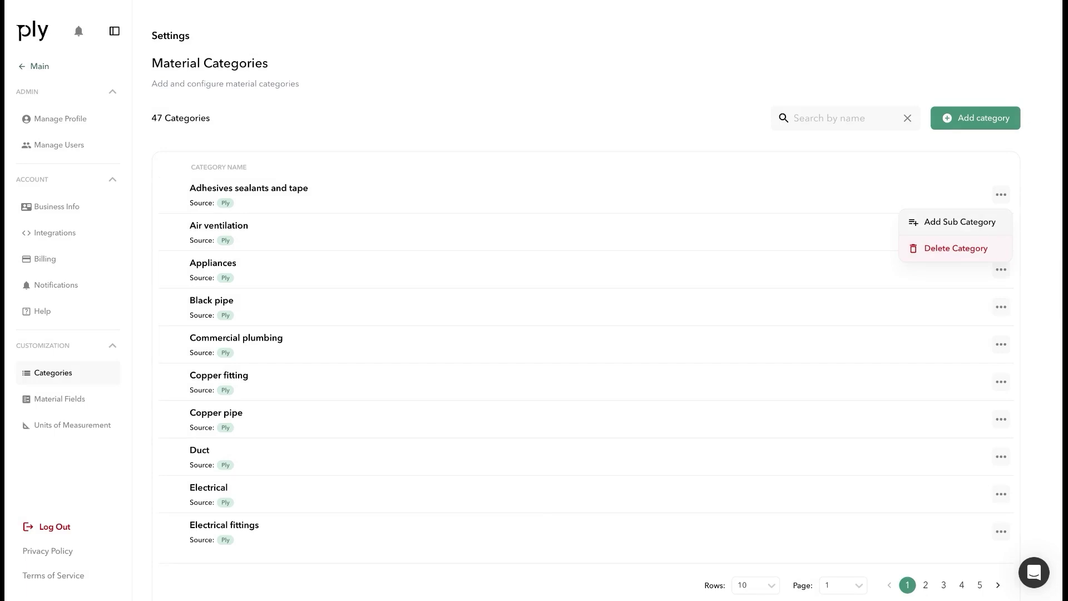
left_click(959, 222)
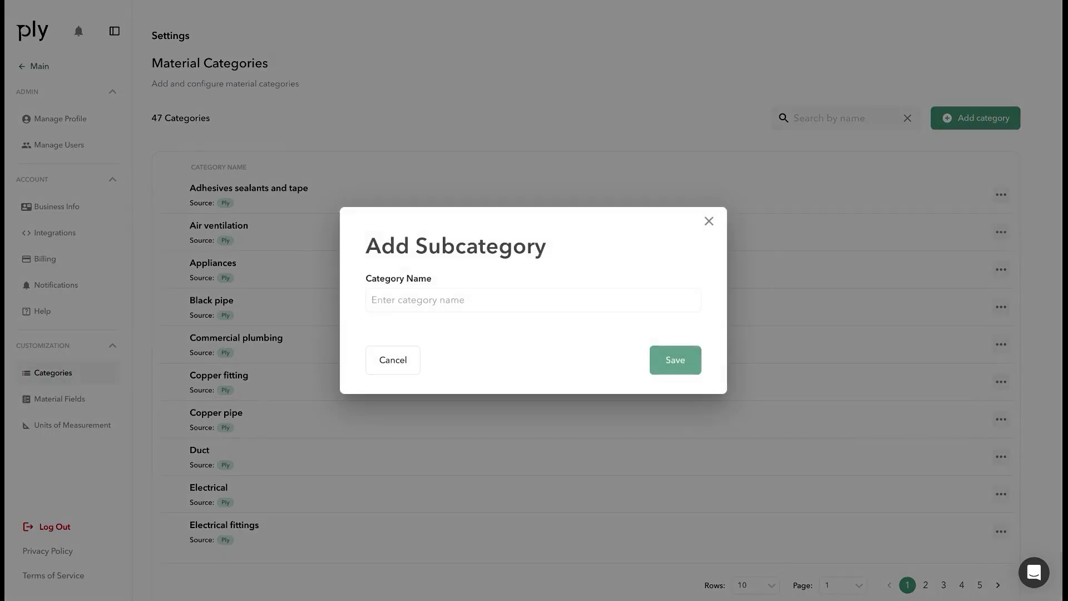
left_click(707, 224)
left_click(89, 408)
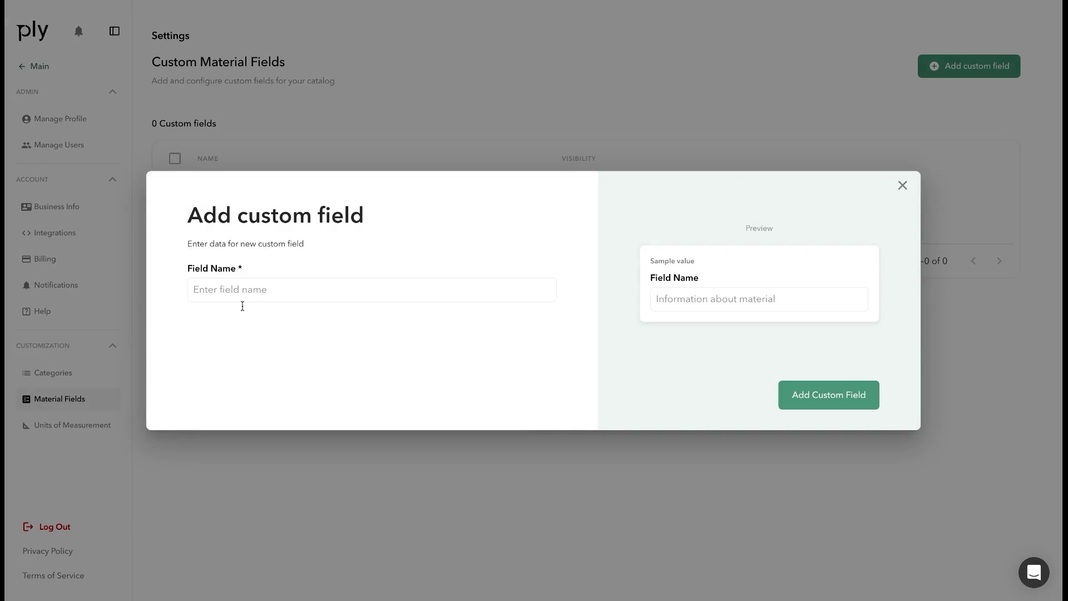
Create a custom material field named 'Test Custom Field'
left_click(254, 289)
type("Test")
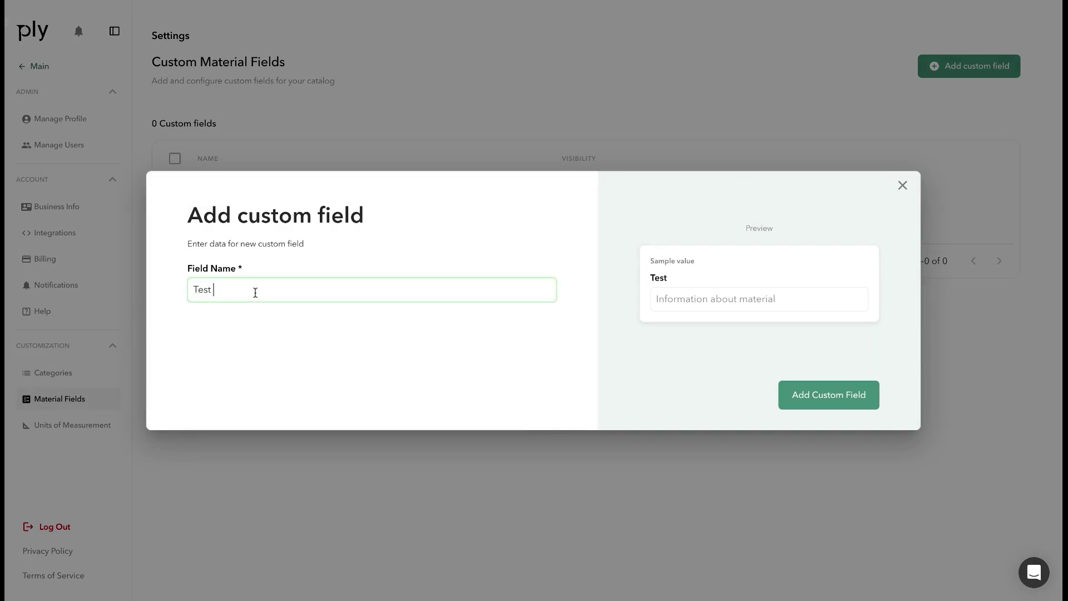
type("Cust")
type("om f")
key("BackSpace")
type("Field")
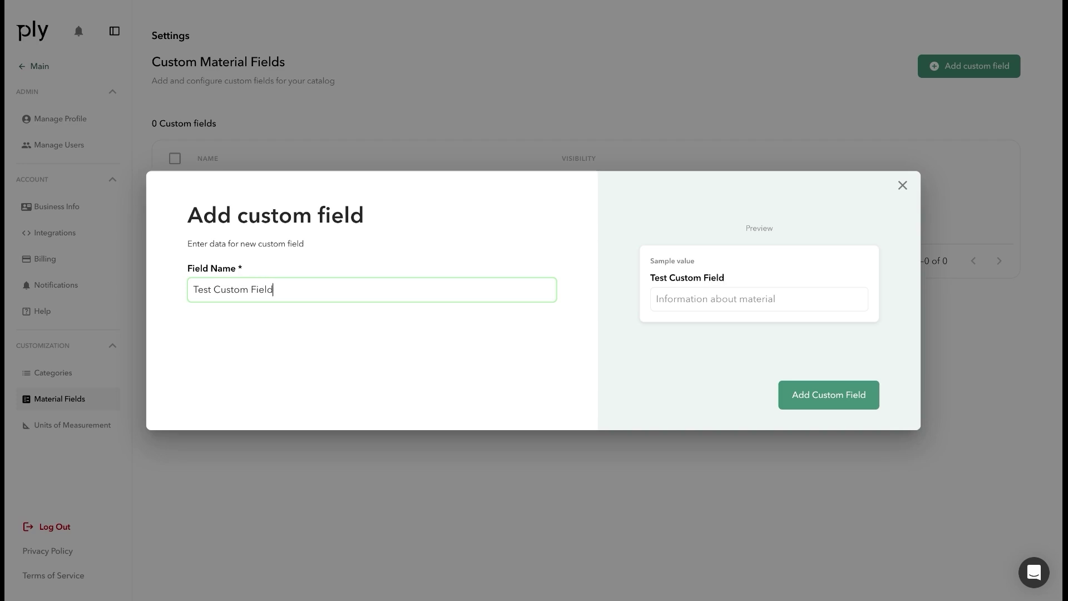
left_click(789, 391)
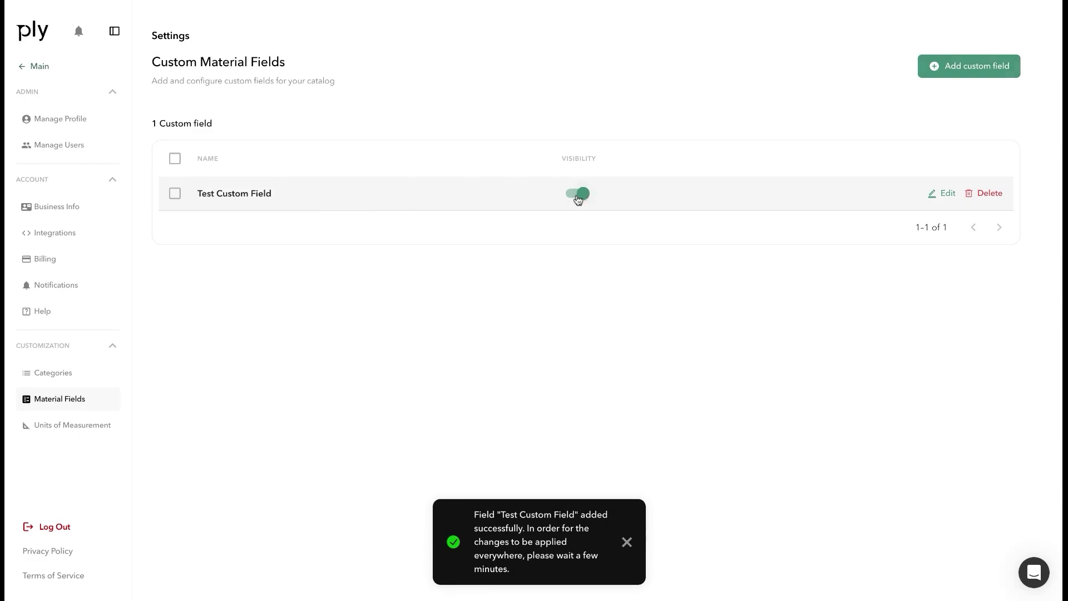
Toggle Test Custom Field's visibility off and back on, dismissing both notifications
left_click(578, 196)
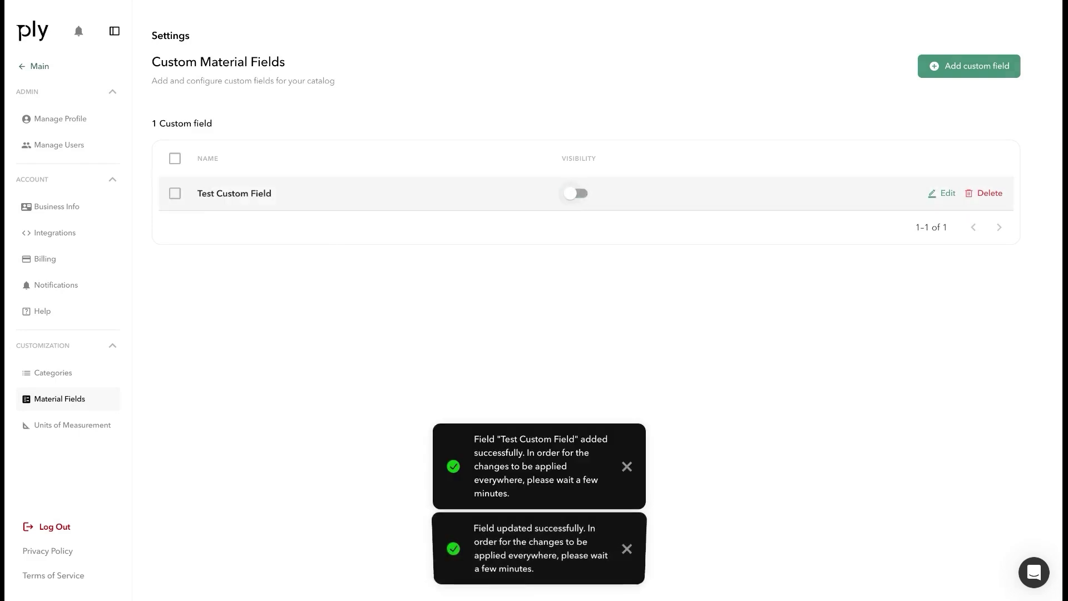
left_click(576, 194)
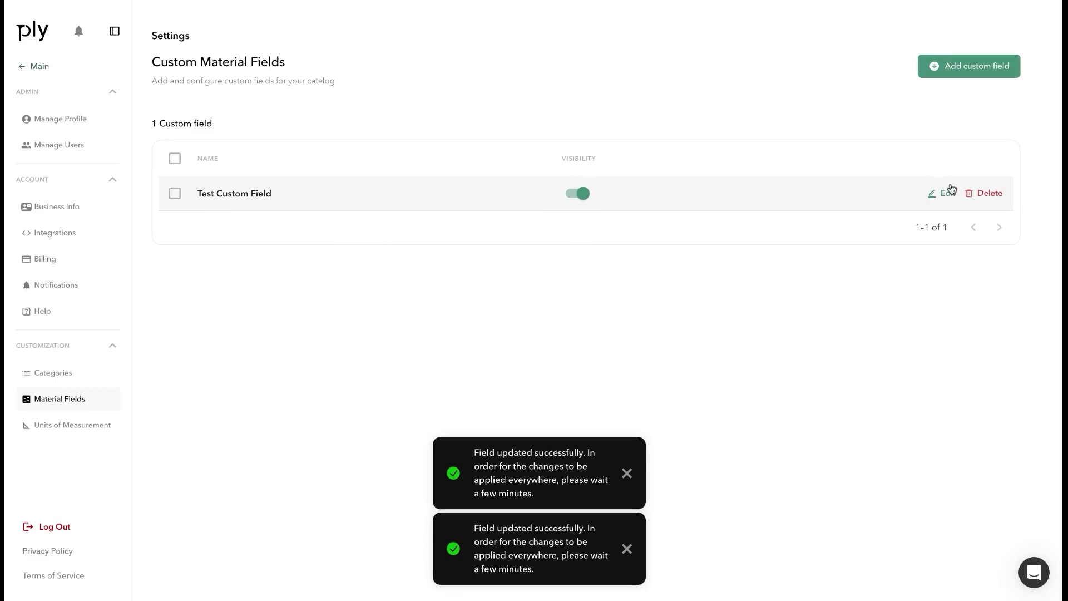
left_click(627, 474)
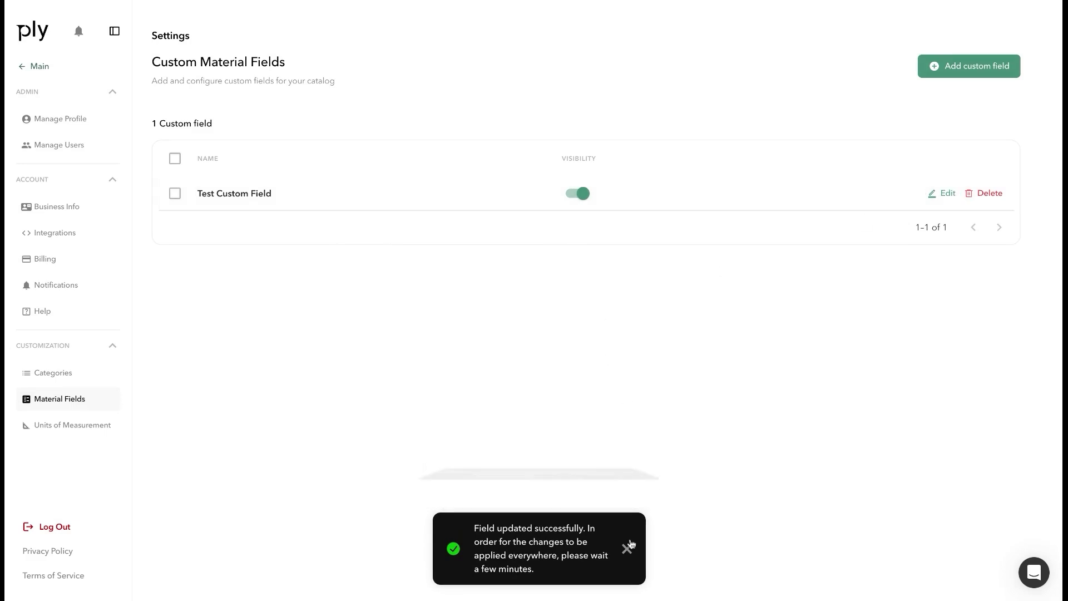
left_click(626, 547)
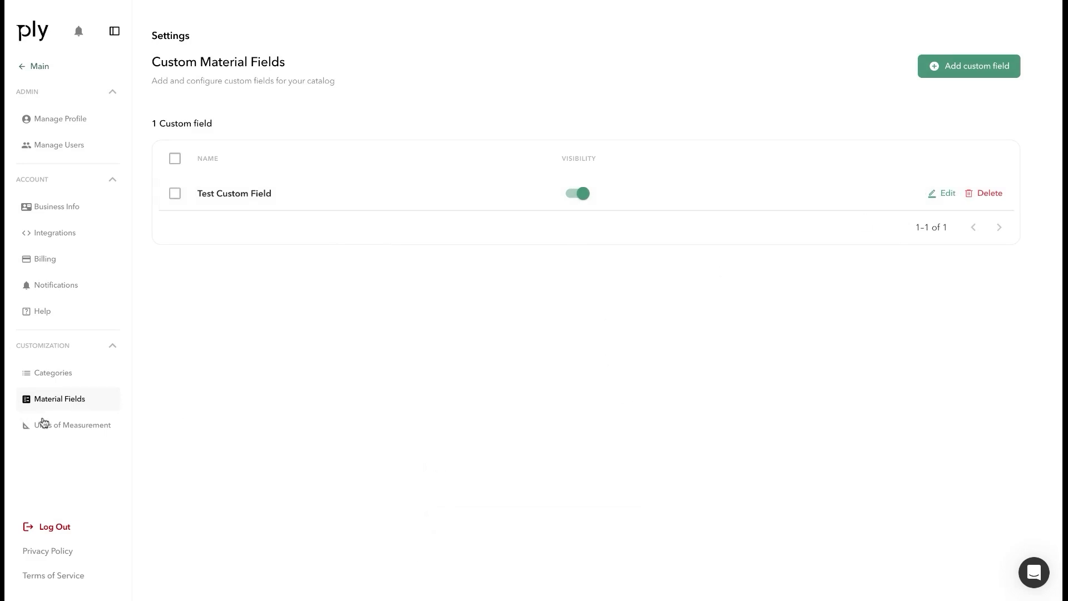
left_click(90, 429)
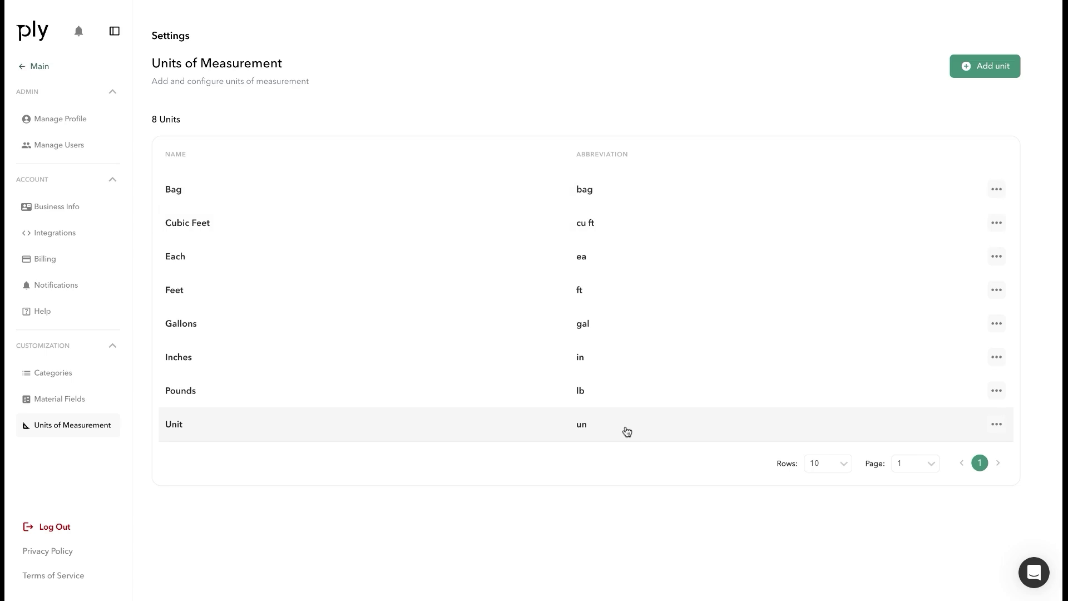
Check the Cubic Feet actions and Add Unit form without adding a unit
left_click(995, 223)
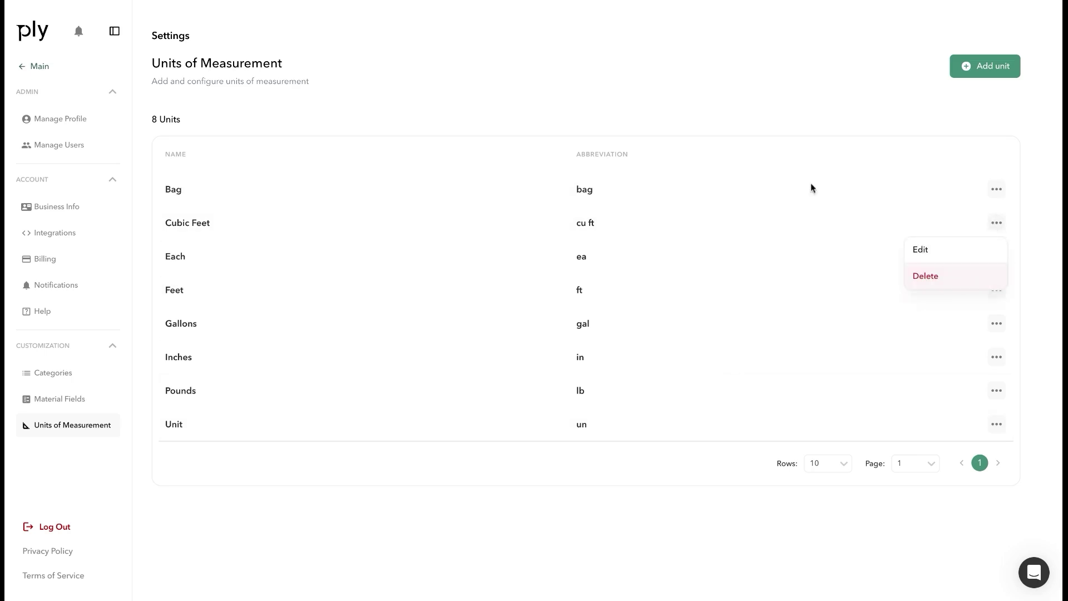
left_click(685, 135)
left_click(971, 76)
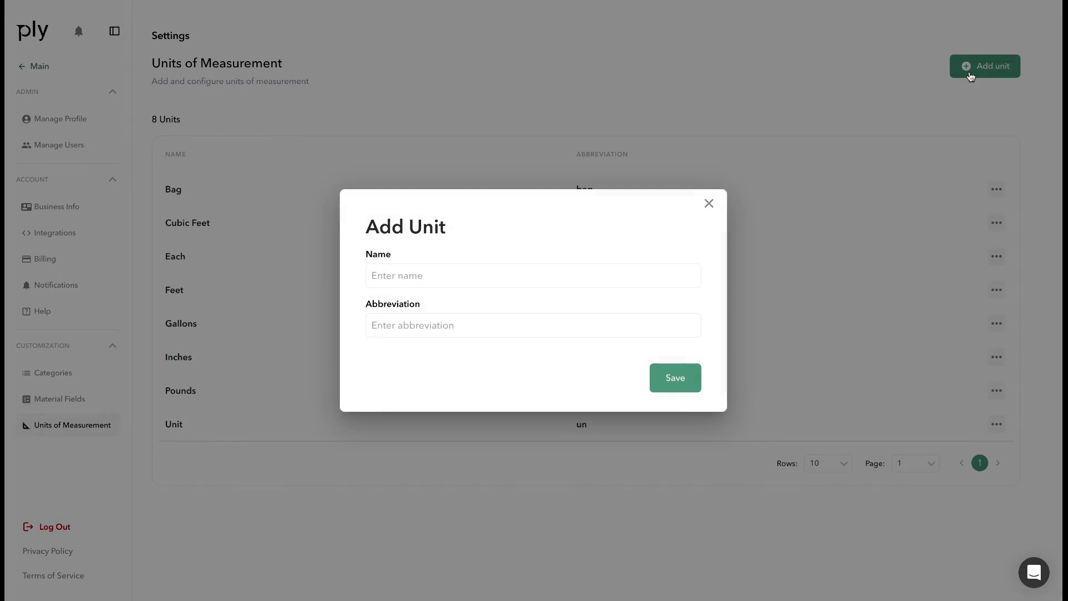
left_click(517, 274)
left_click(708, 202)
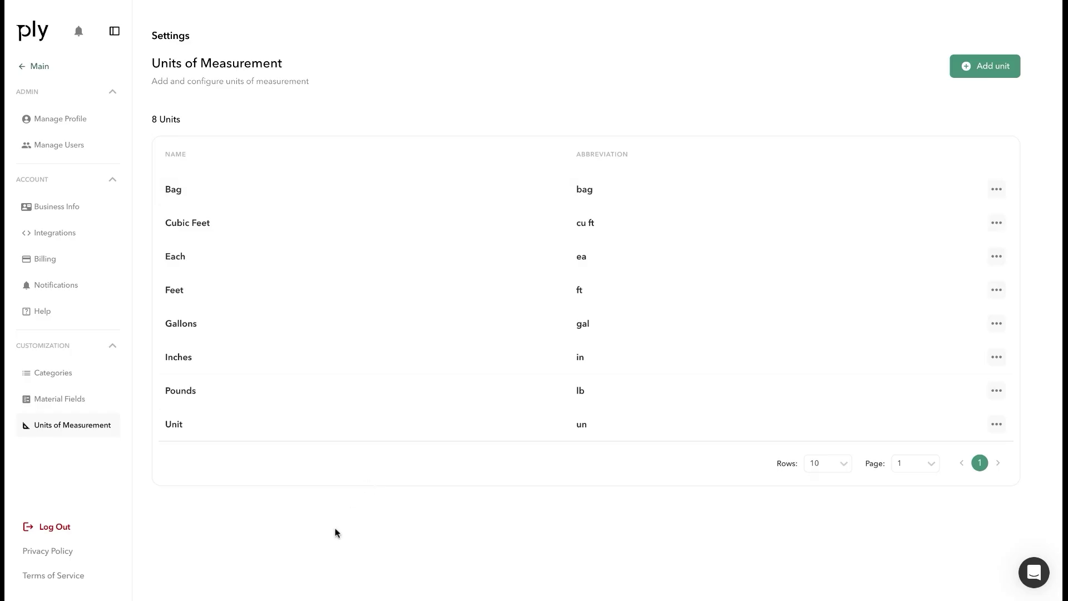
left_click(50, 313)
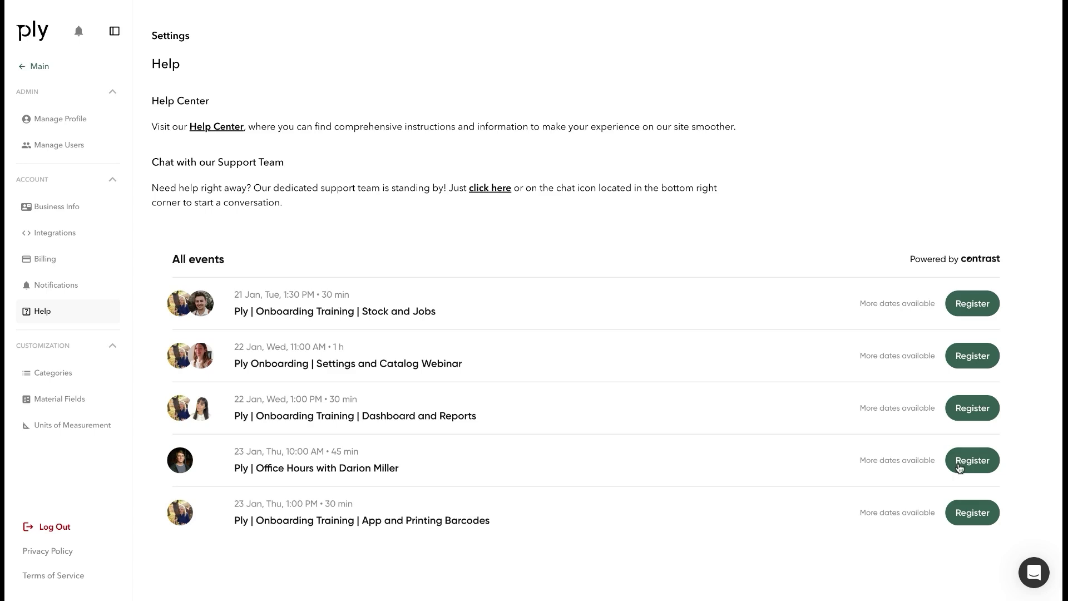
Open the Help page's support chat and close it again
left_click(1033, 571)
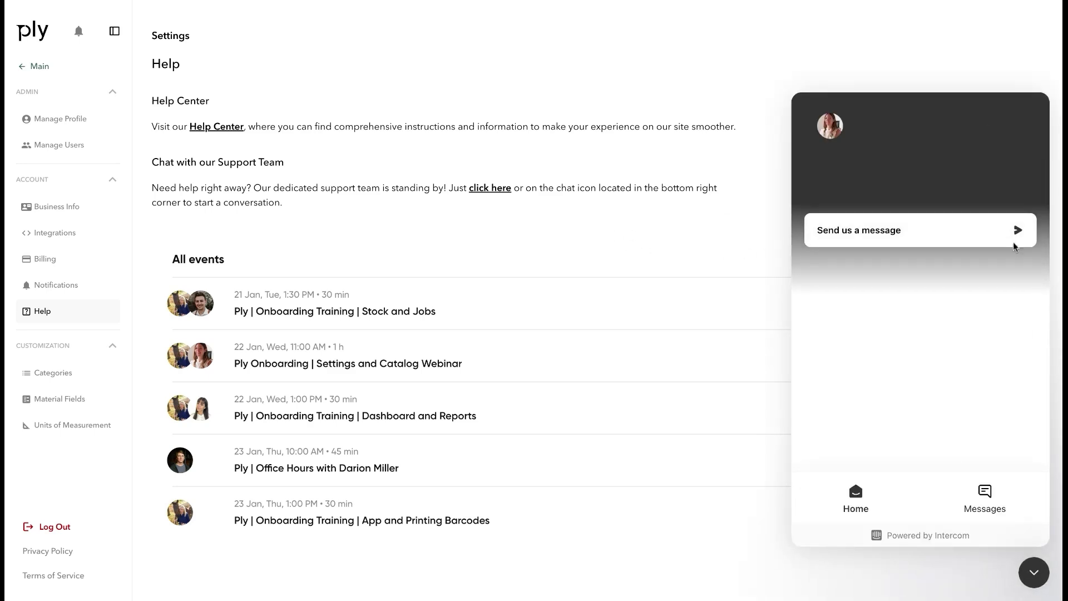
left_click(1033, 571)
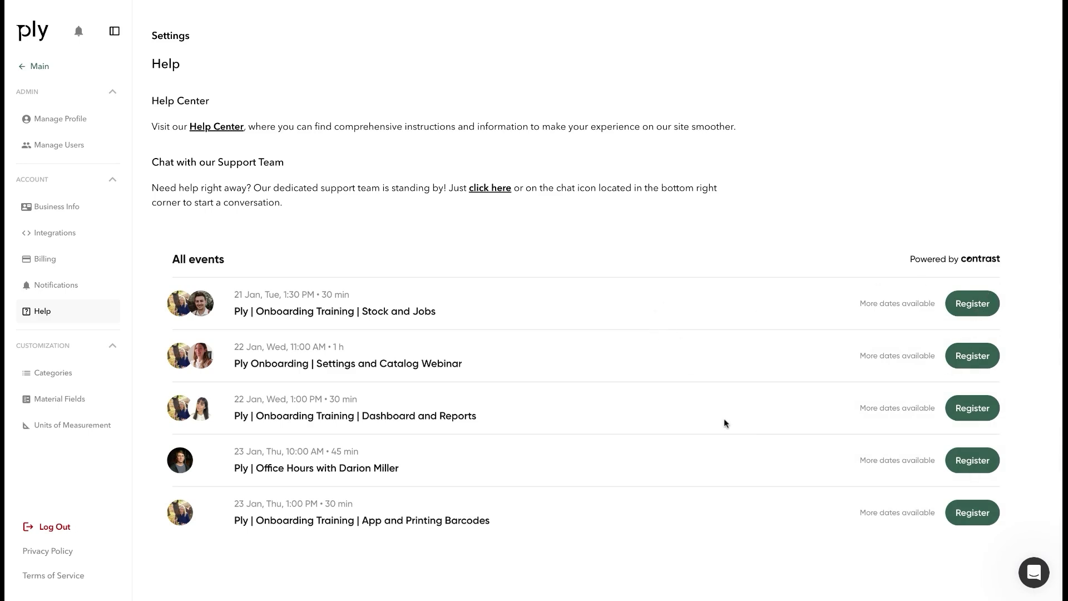
scroll(724, 423, "down", 1)
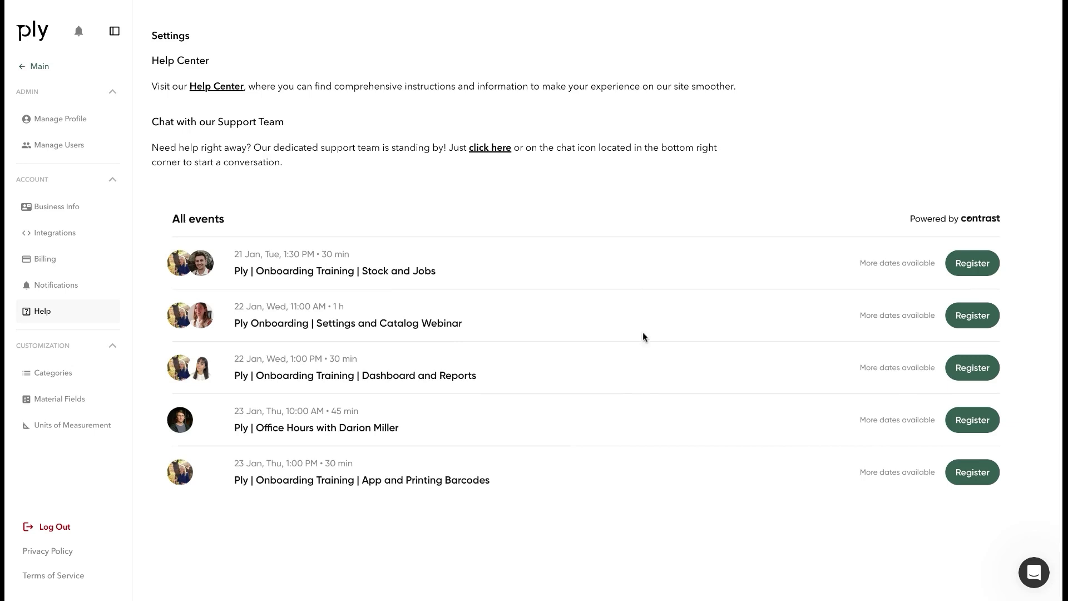